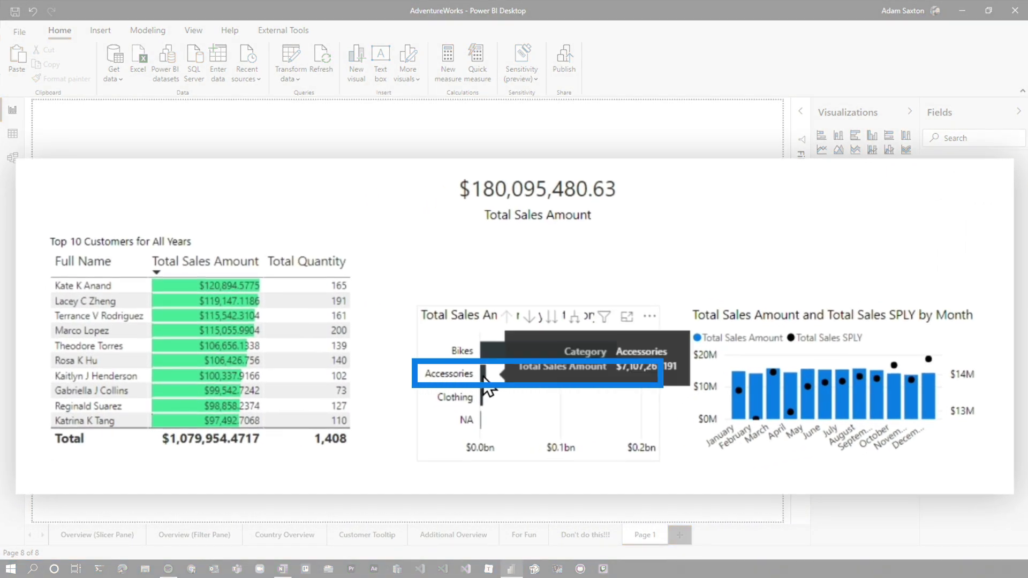
# Clear the Accessories cross-filter, then add Calendar Year as a 2011–2020 range slicer at top left.
pyautogui.click(484, 374)
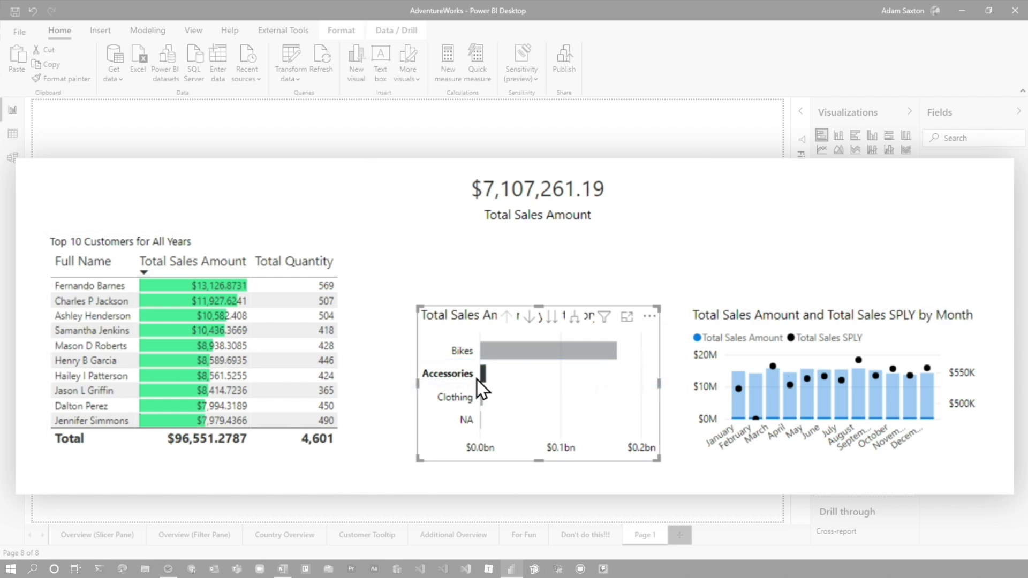
pyautogui.click(482, 375)
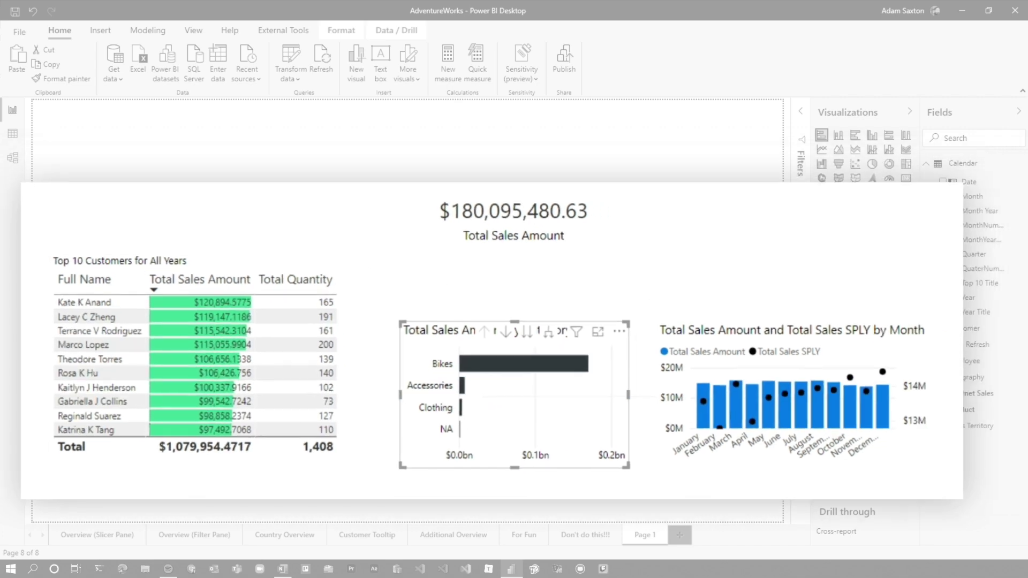
pyautogui.click(666, 215)
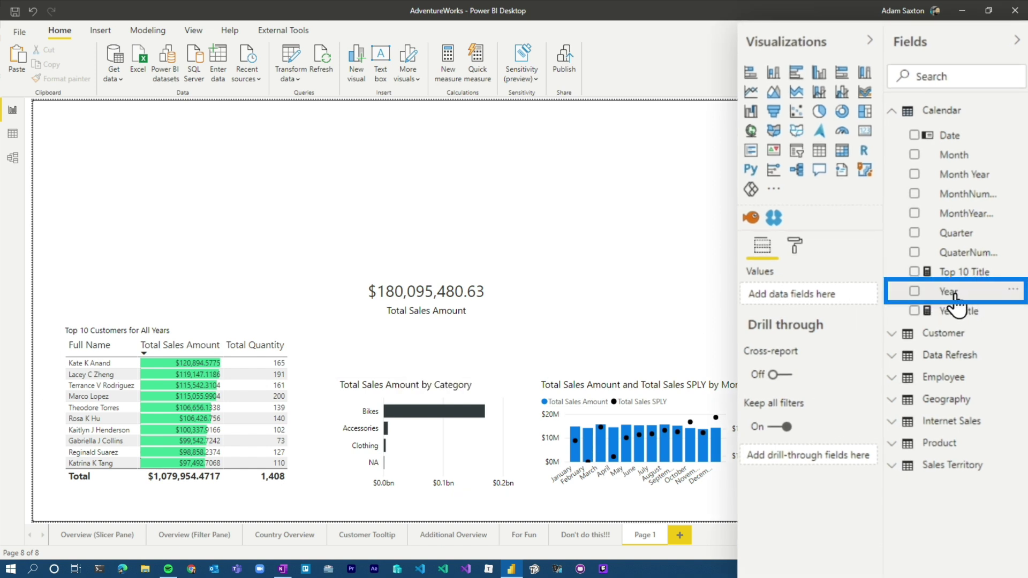
pyautogui.moveTo(255, 213); pyautogui.dragTo(244, 219)
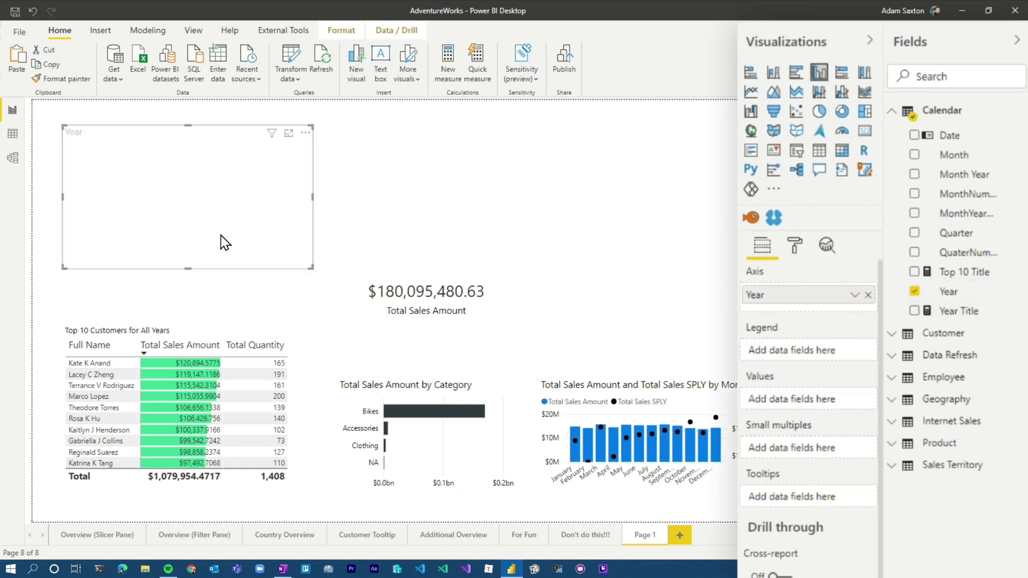
pyautogui.click(796, 151)
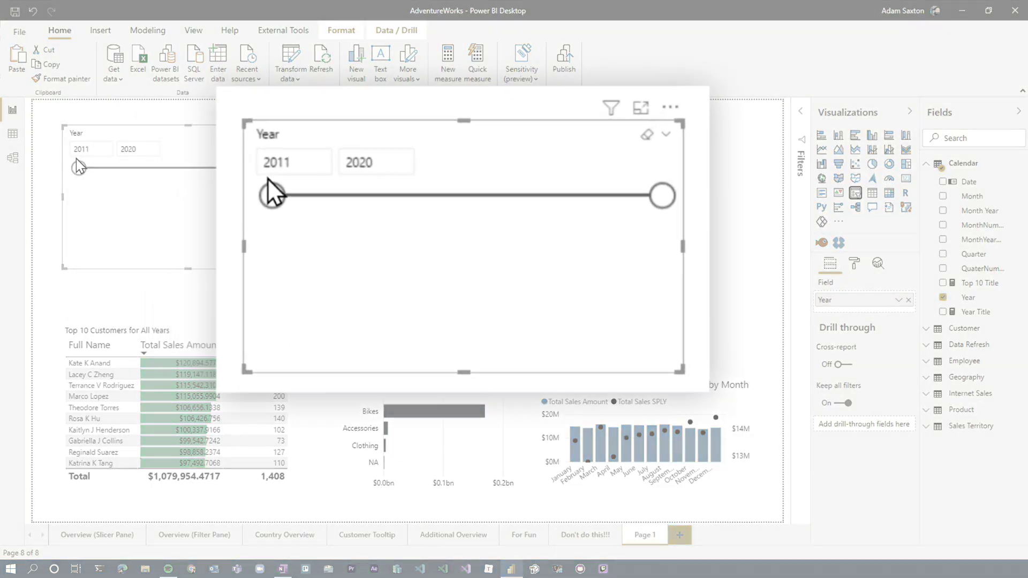
# Narrow the Year slider to 2014–2016, then switch to a list and try 2015, 2017 and 2013.
pyautogui.click(149, 177)
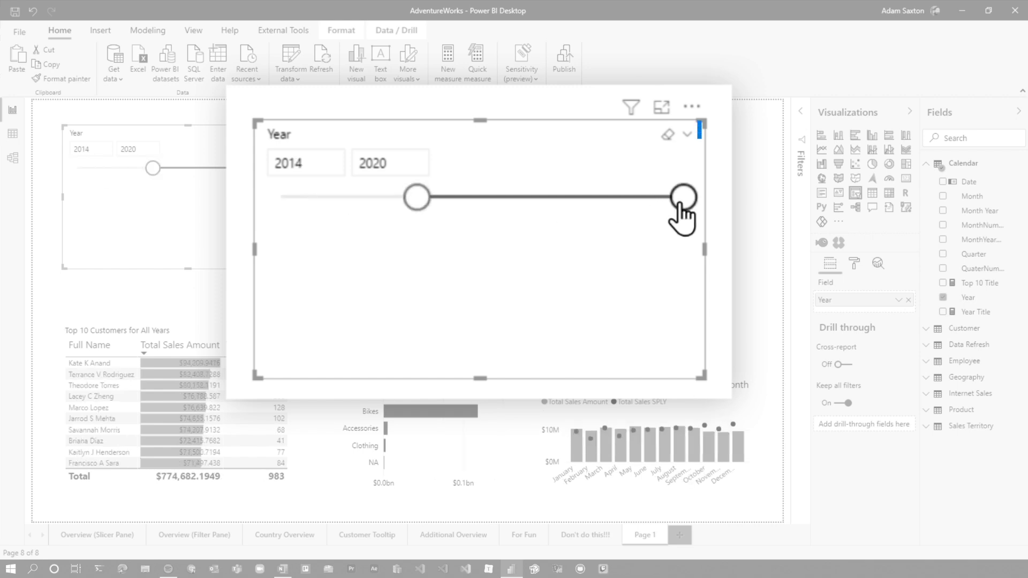
pyautogui.moveTo(275, 169); pyautogui.dragTo(202, 169)
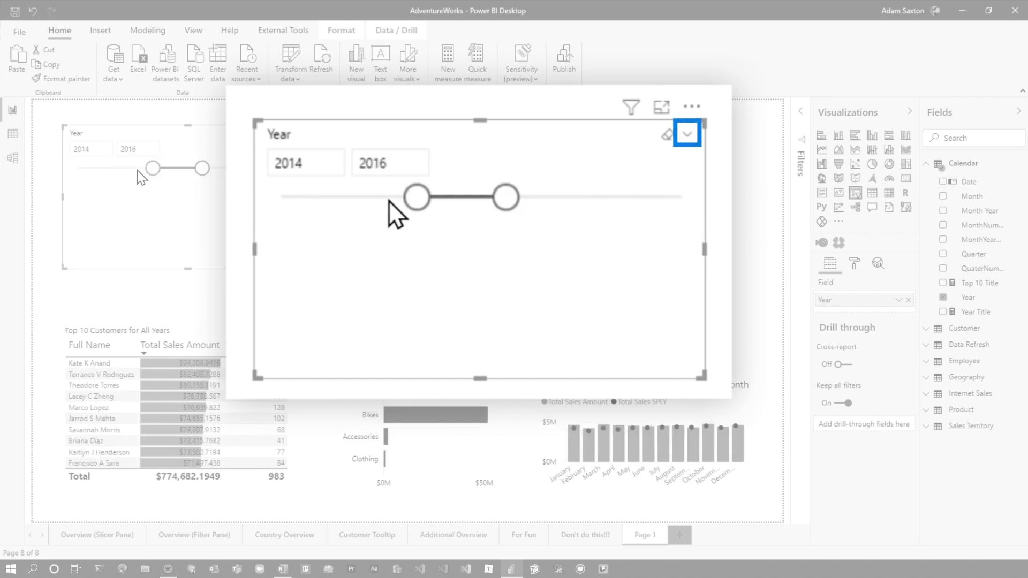
pyautogui.click(686, 136)
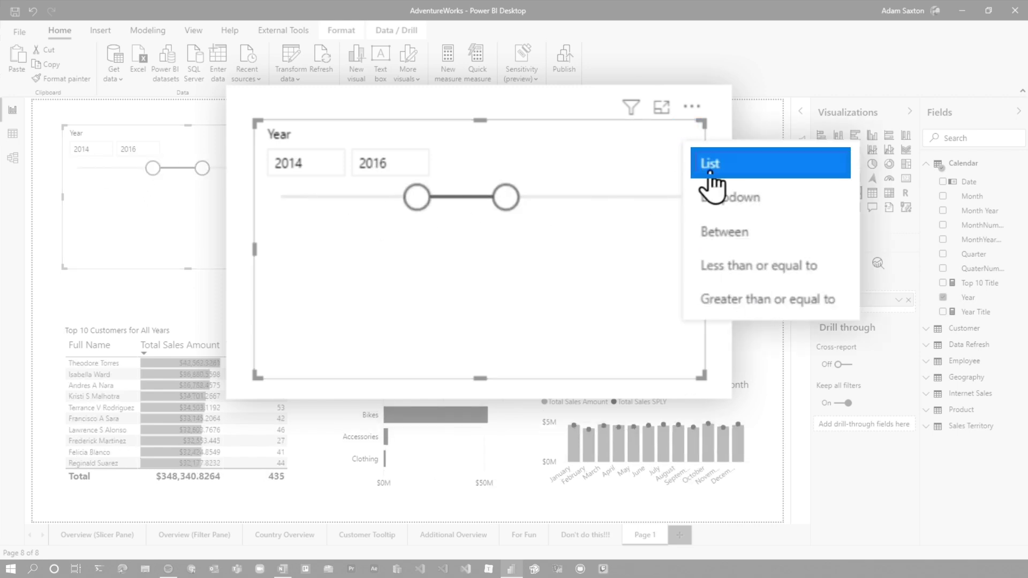
pyautogui.click(710, 166)
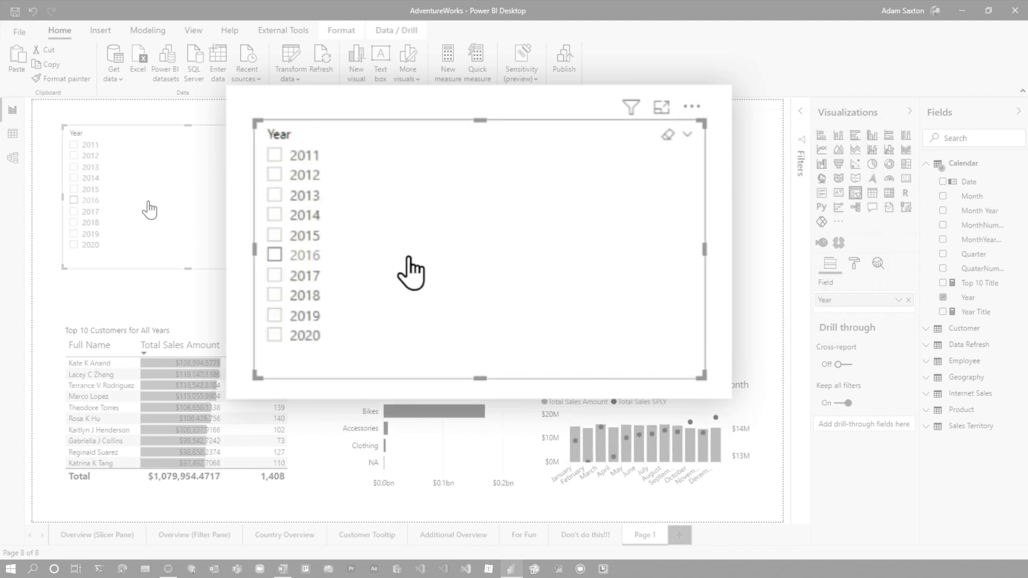
pyautogui.click(90, 190)
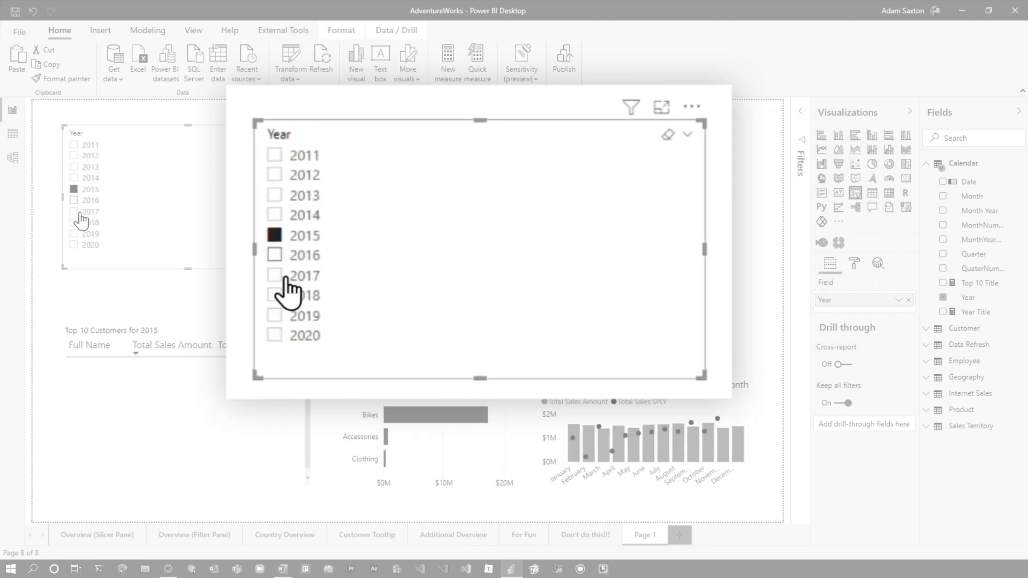
pyautogui.click(91, 212)
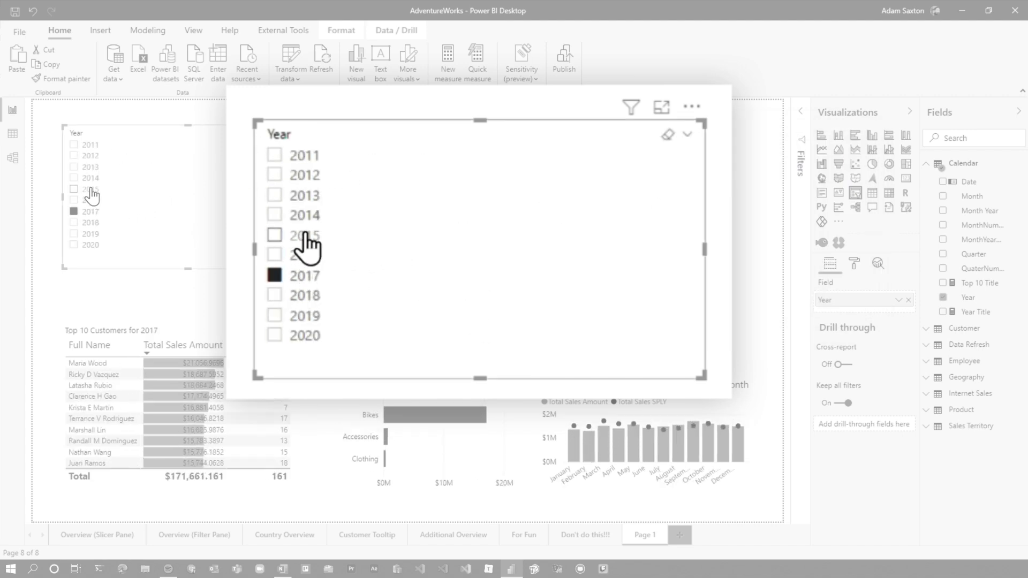
pyautogui.click(89, 188)
pyautogui.click(91, 167)
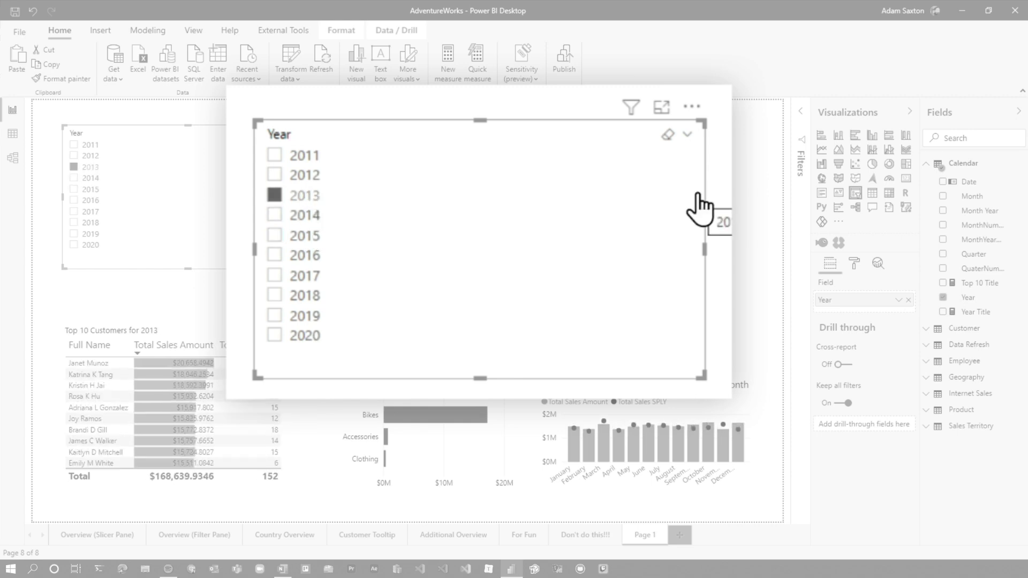
# Change the Year slicer to a dropdown style and check its year list, leaving it on All.
pyautogui.click(687, 136)
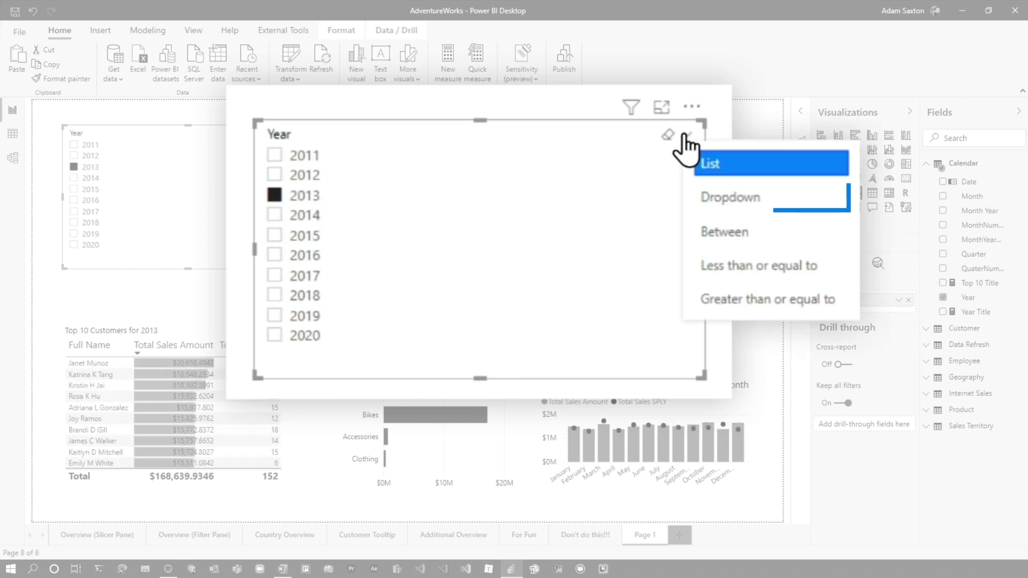
pyautogui.click(723, 198)
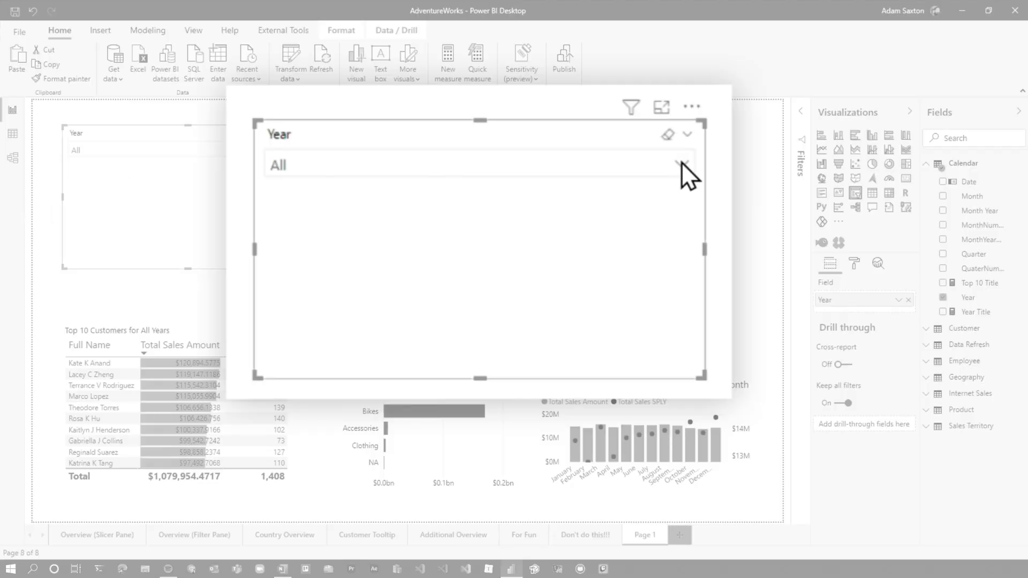
pyautogui.click(681, 163)
pyautogui.click(682, 163)
pyautogui.click(680, 163)
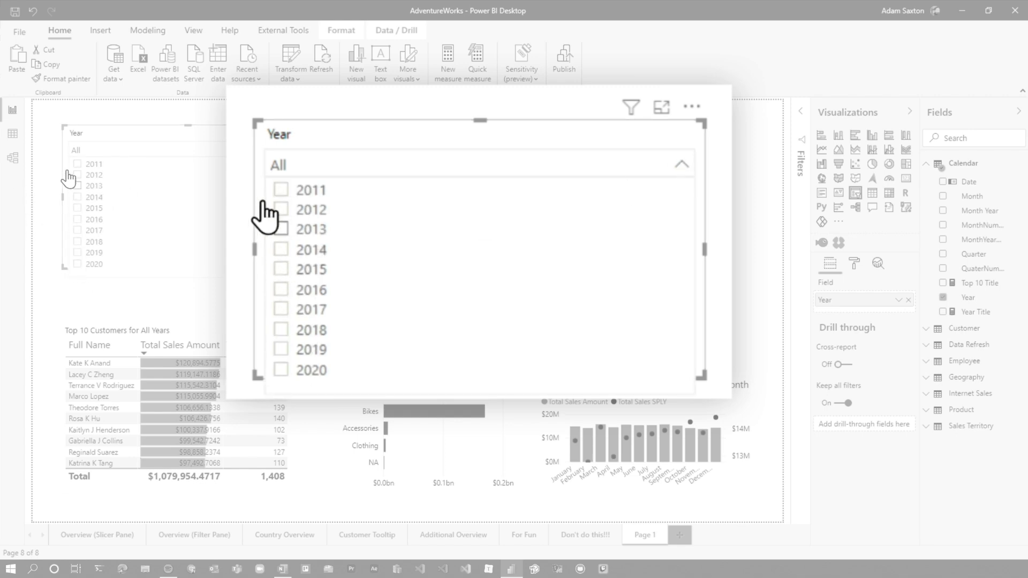
pyautogui.click(680, 164)
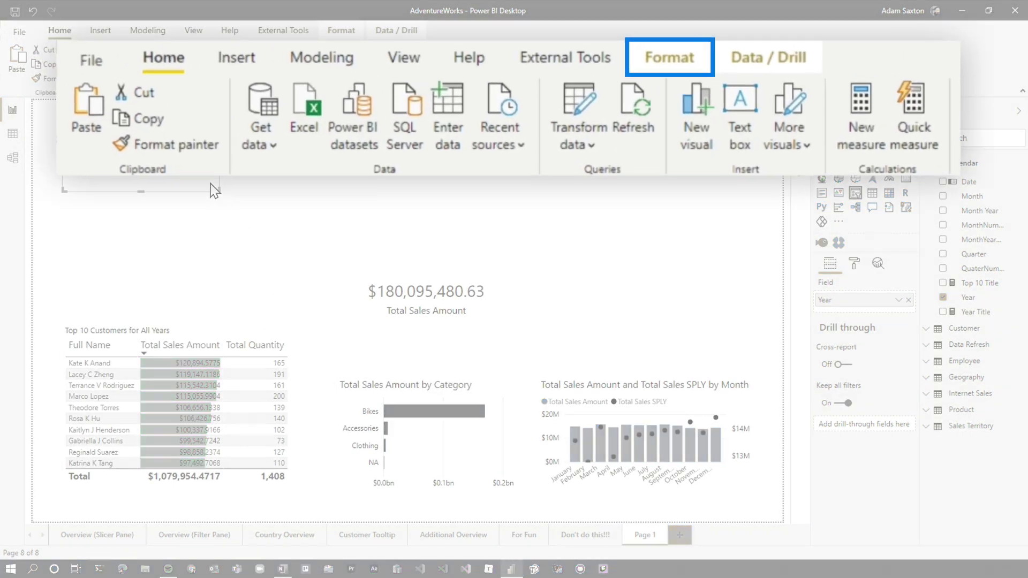
# Turn on Edit interactions from the Format tab and pick 2014 in the Year dropdown.
pyautogui.click(343, 31)
pyautogui.click(25, 63)
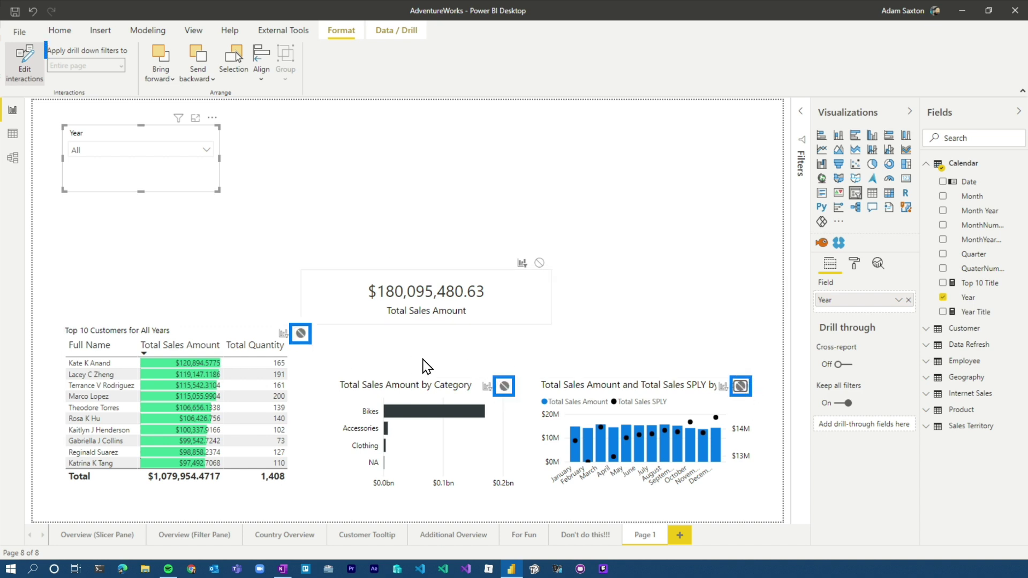
pyautogui.click(205, 153)
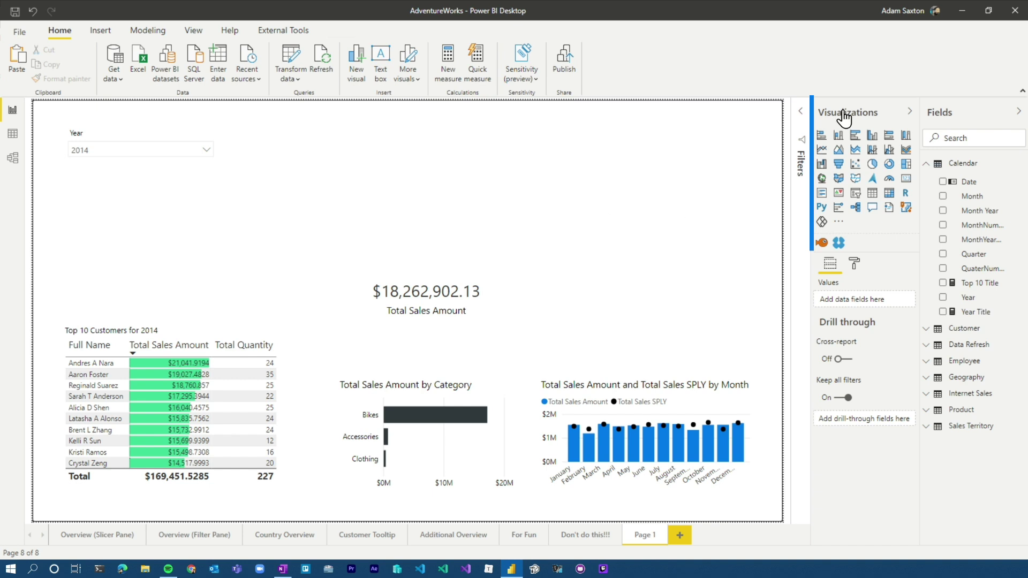
# Expand the Filters pane and select the Total Sales by Month chart to show its filters.
pyautogui.click(800, 112)
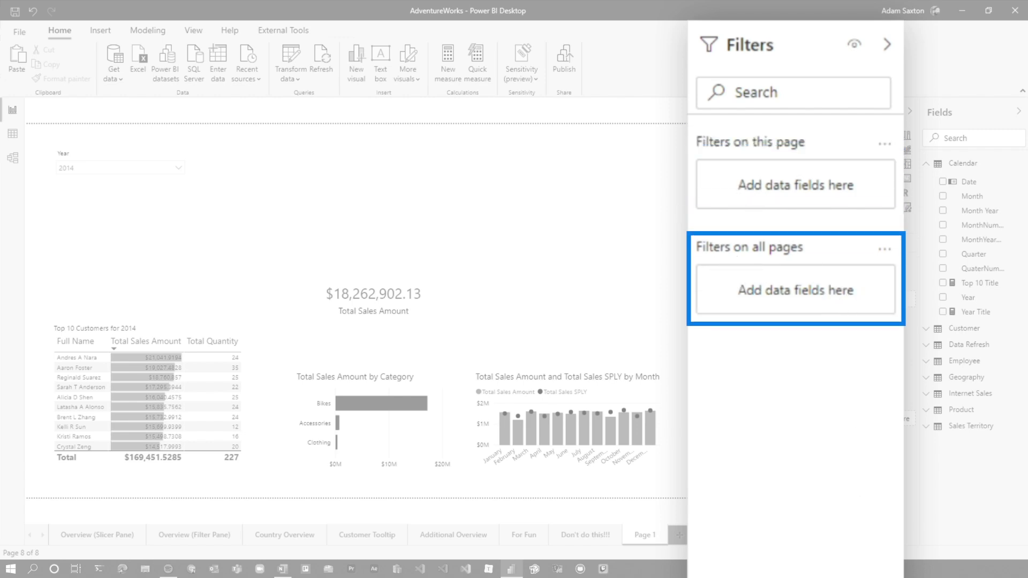
pyautogui.click(660, 403)
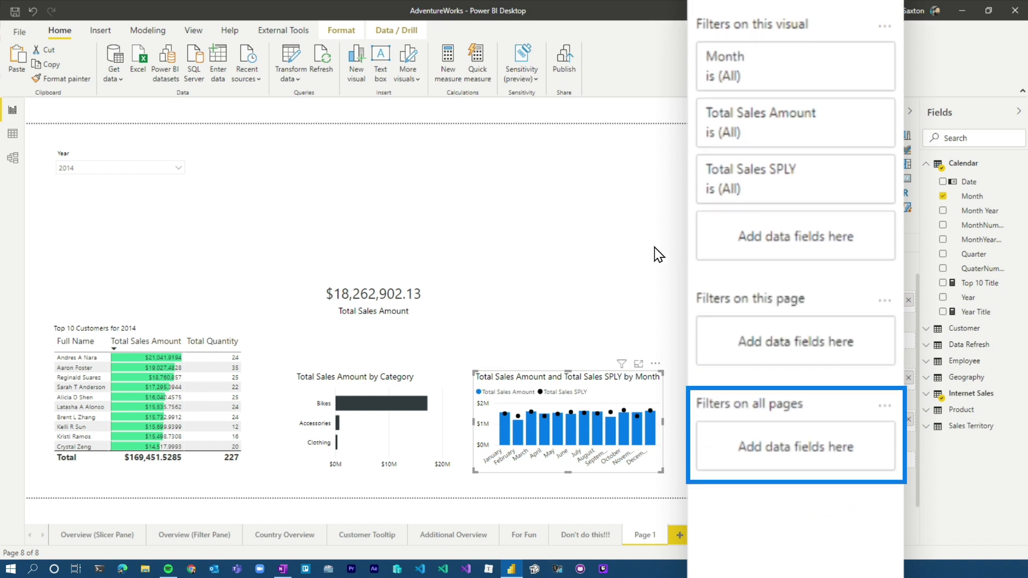
# Add Year as a page filter with basic filtering, tick 2014 and 2013, then untick both.
pyautogui.moveTo(971, 310); pyautogui.dragTo(787, 276)
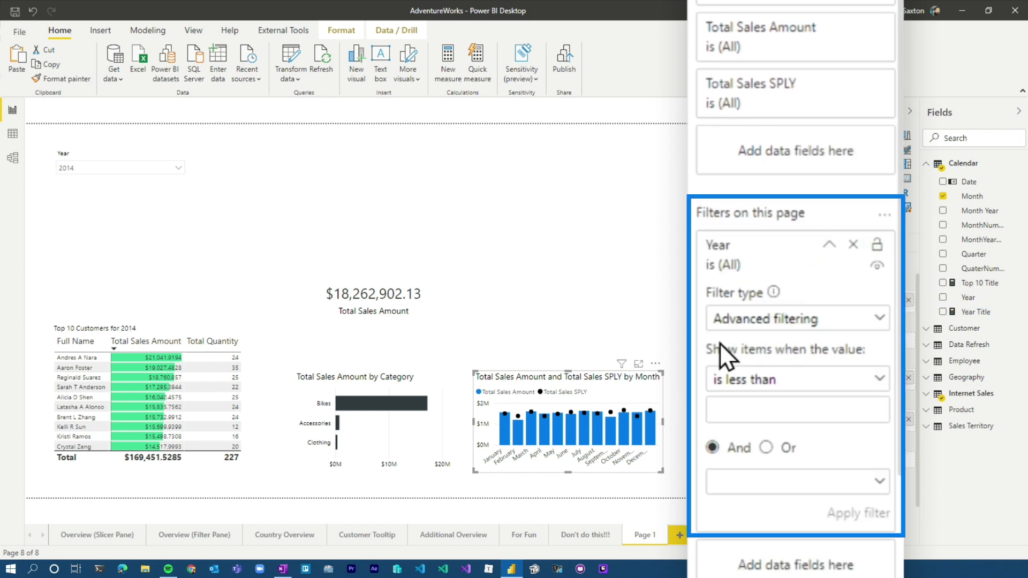
pyautogui.click(872, 321)
pyautogui.click(717, 373)
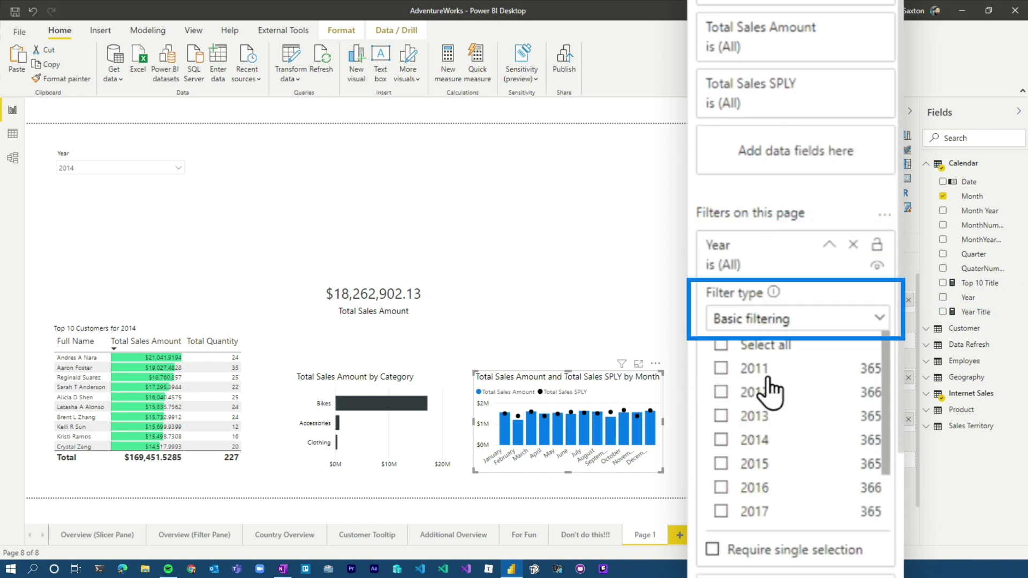
pyautogui.click(756, 440)
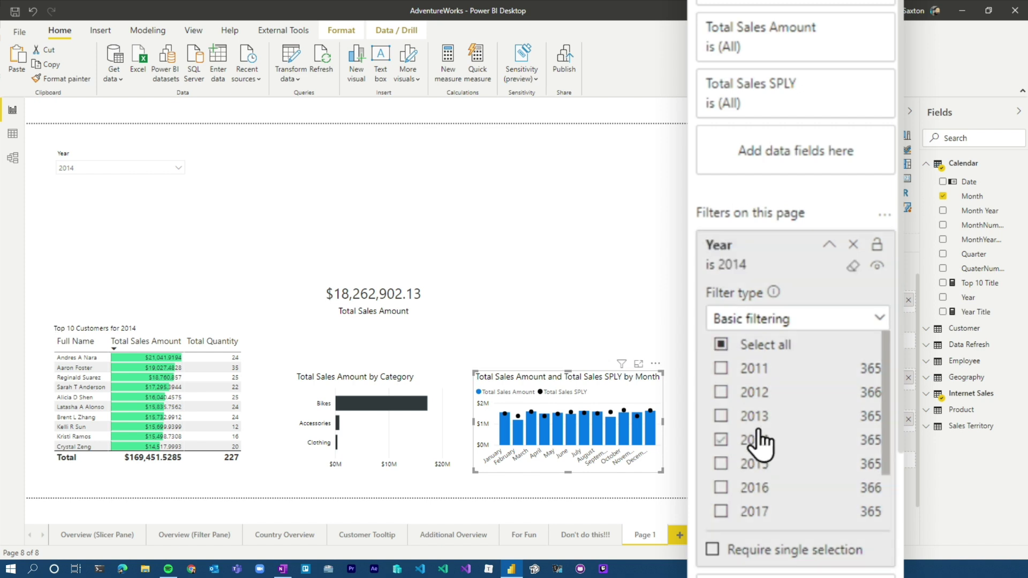
pyautogui.click(759, 417)
pyautogui.click(731, 417)
pyautogui.click(732, 443)
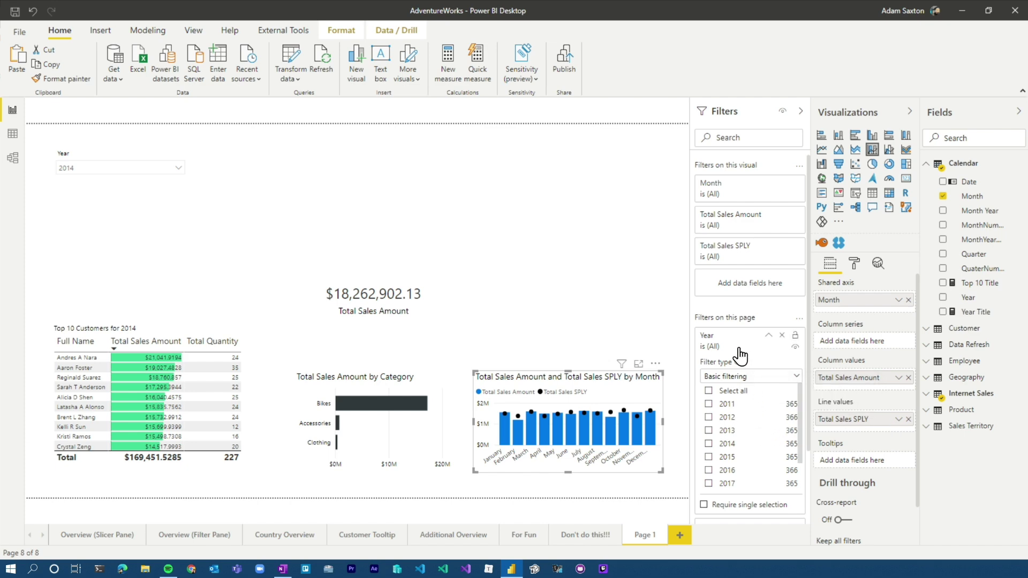
# Switch the page Year filter to advanced filtering, then select the Year slicer on Page 1.
pyautogui.click(749, 376)
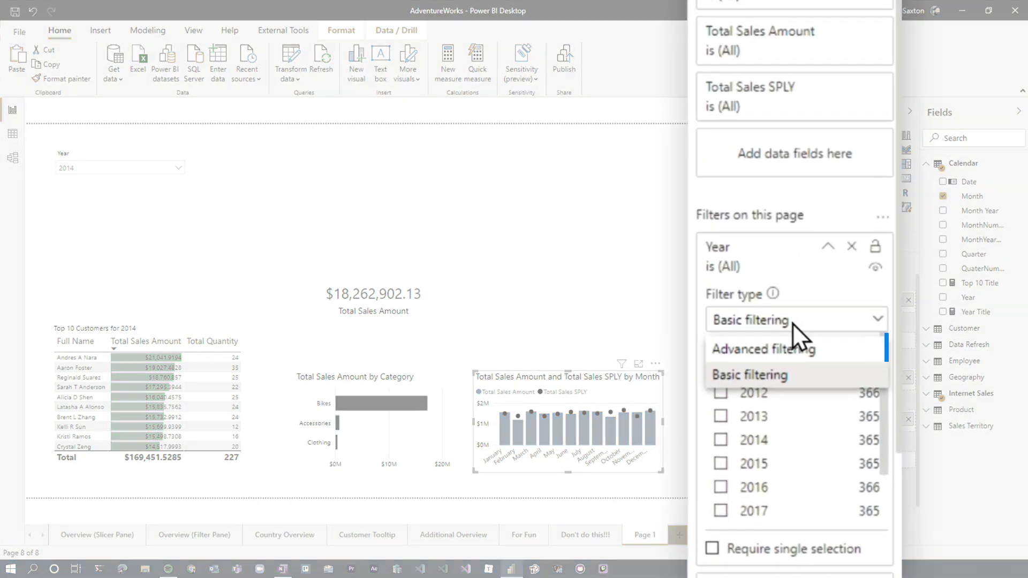
pyautogui.click(784, 355)
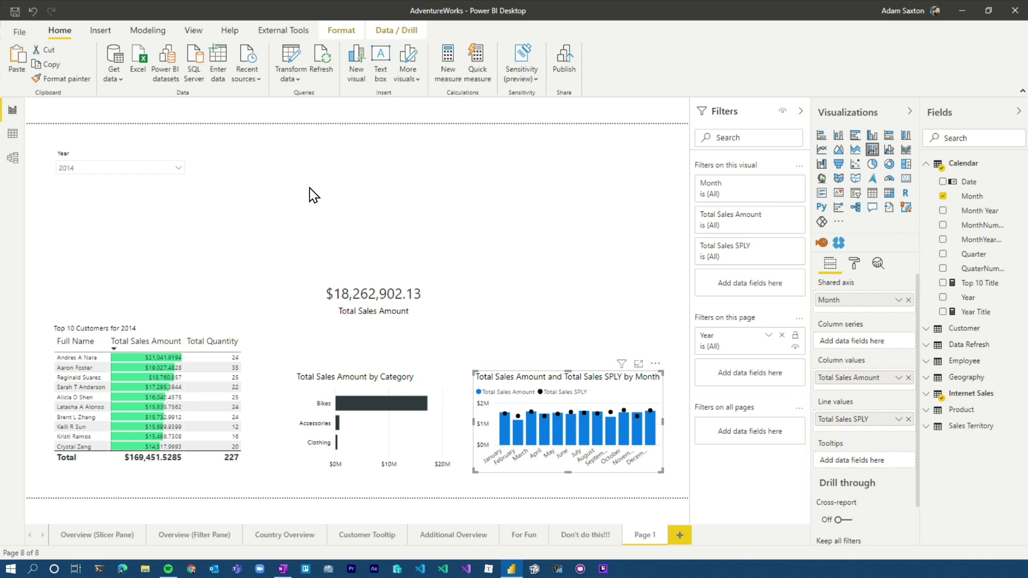
pyautogui.click(180, 192)
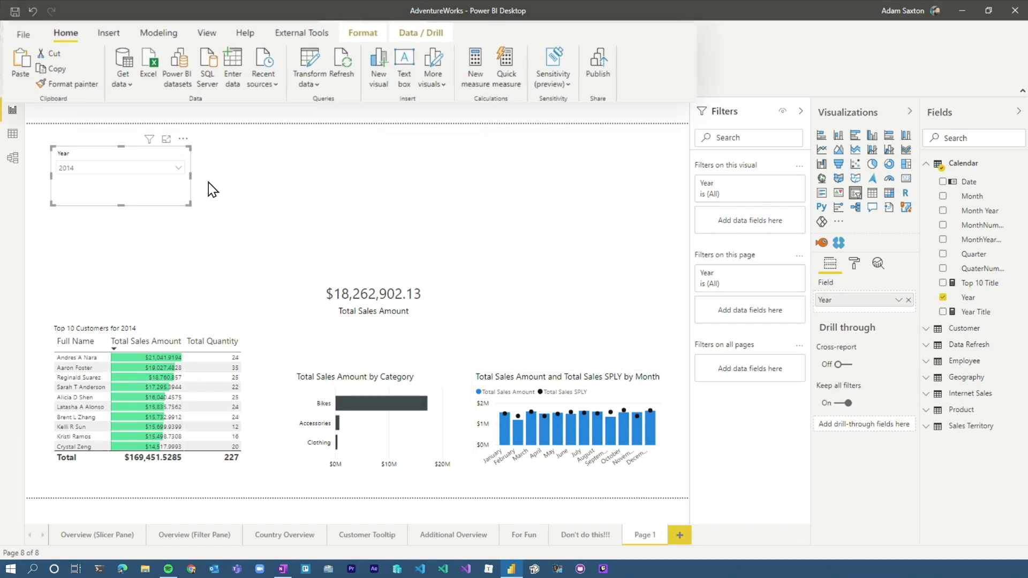
# Open Sync slicers from the View tab and make the Year slicer visible on Page 1.
pyautogui.click(194, 30)
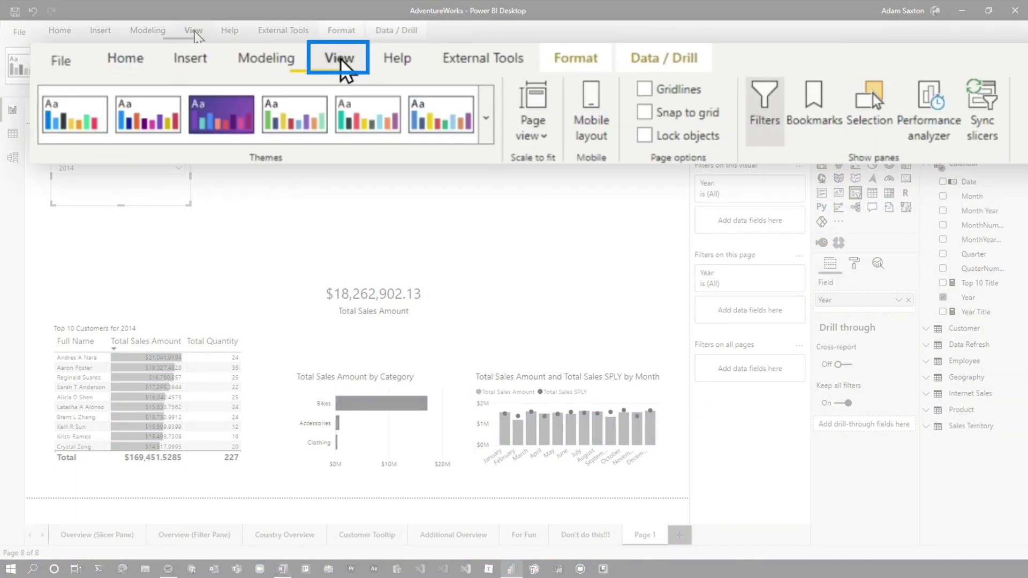
pyautogui.click(982, 123)
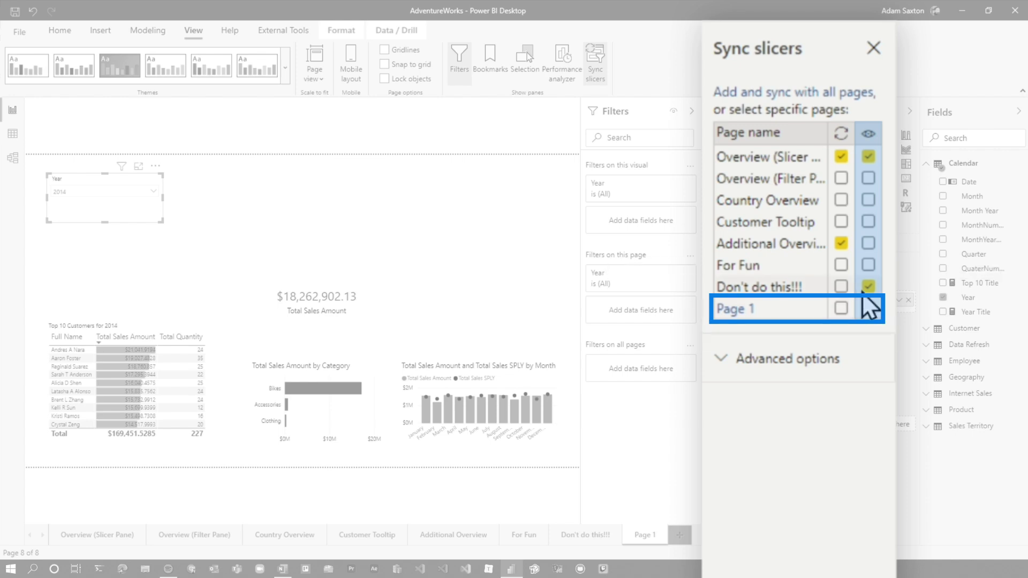
pyautogui.click(868, 309)
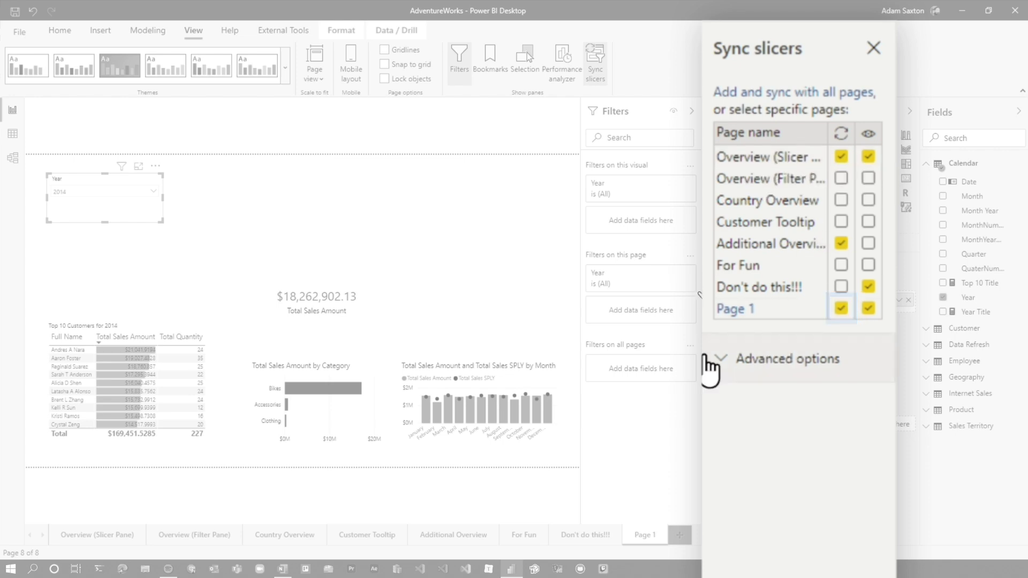
# Choose 2016 in Page 1's Year dropdown, bringing total sales to $18,405,659.59.
pyautogui.click(128, 194)
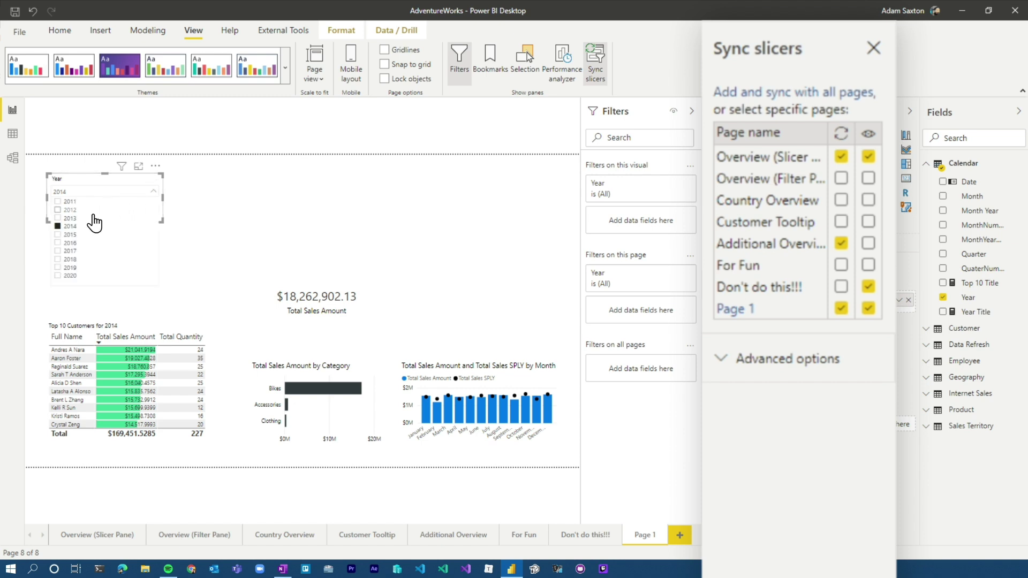
pyautogui.click(80, 243)
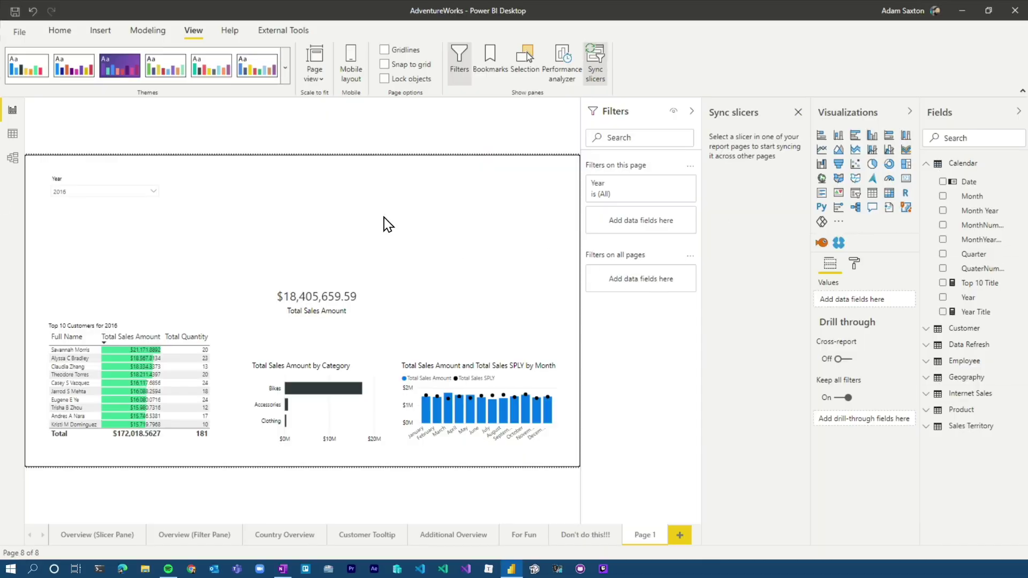
# On the Overview (Slicer Pane) page, toggle 2016 in the synced Year slicer and leave it cleared.
pyautogui.click(89, 537)
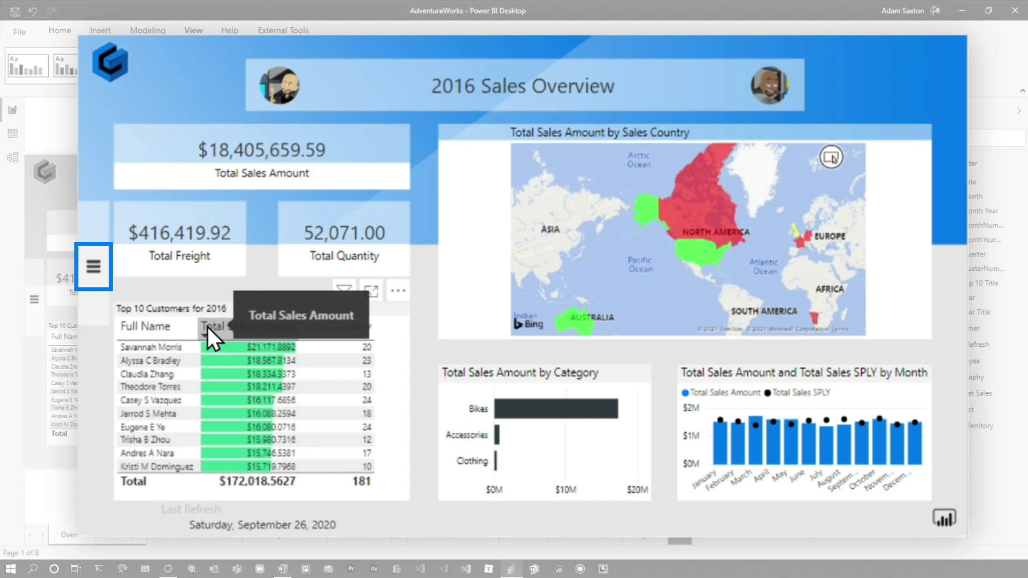
pyautogui.click(35, 300)
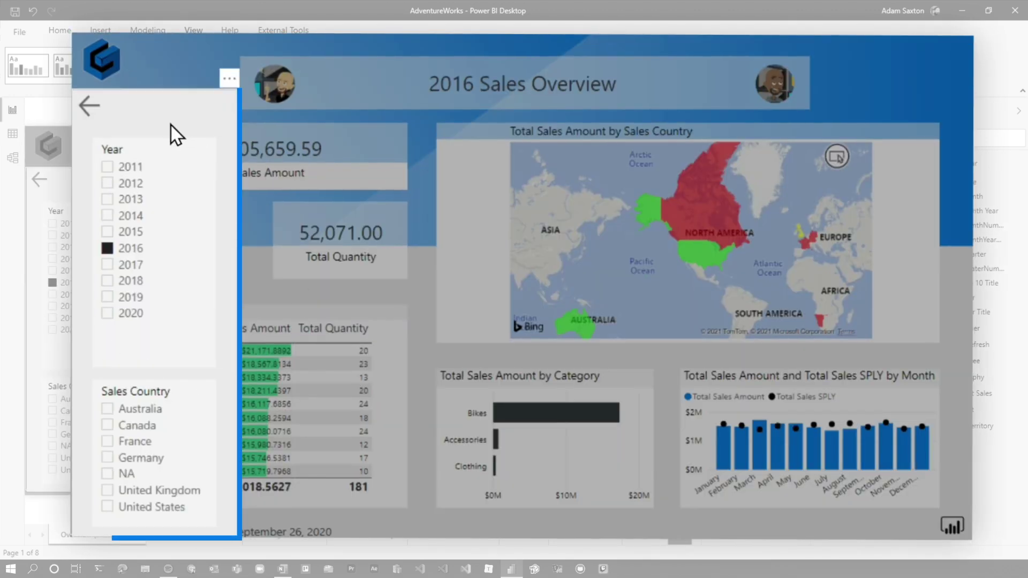
pyautogui.click(132, 247)
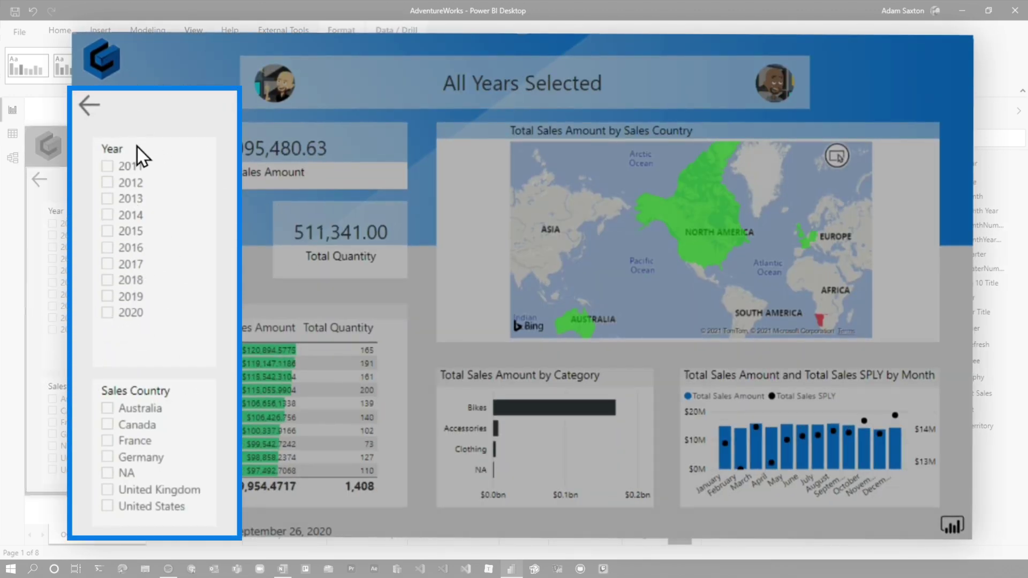
pyautogui.click(132, 249)
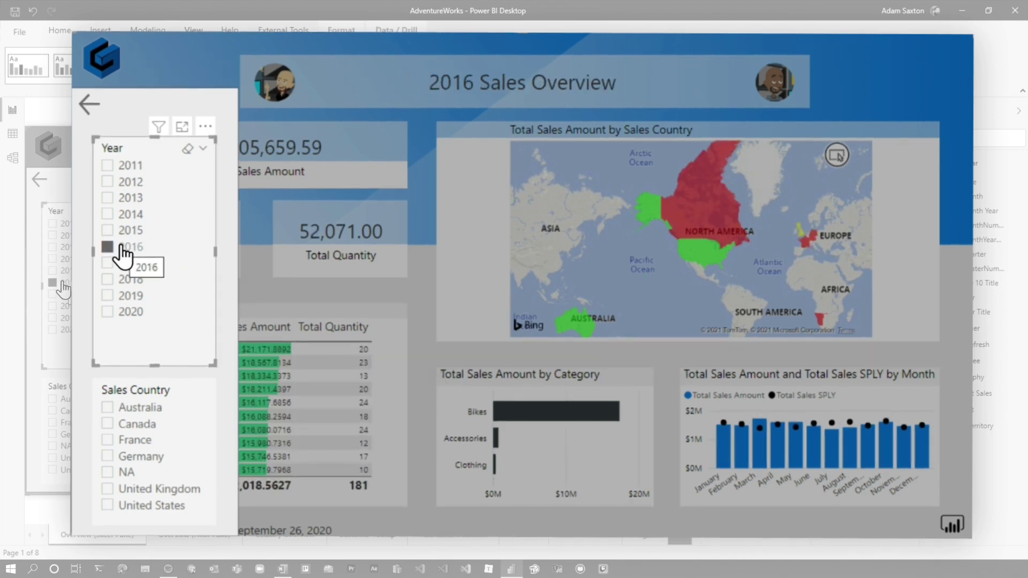
pyautogui.click(123, 247)
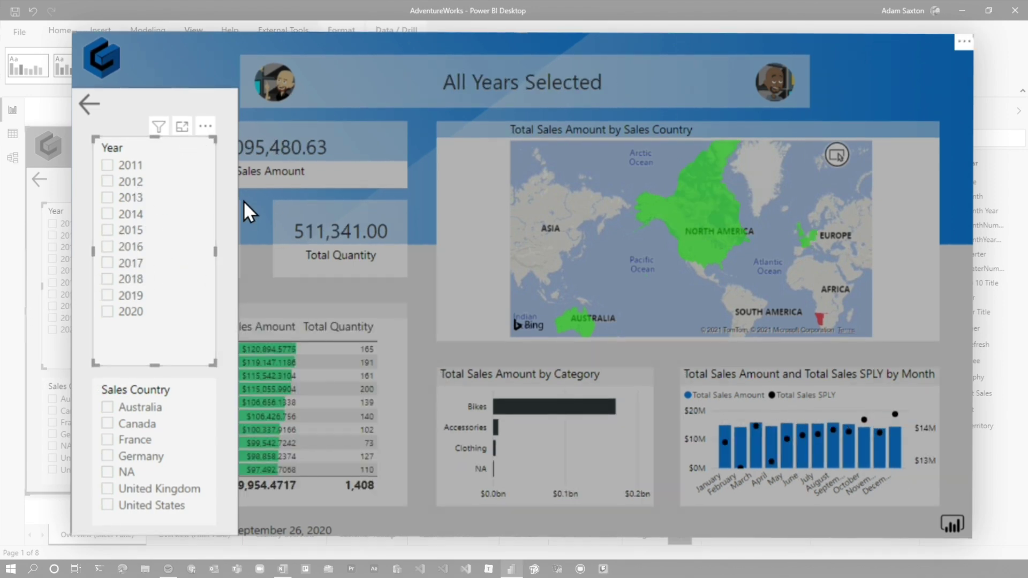
pyautogui.click(84, 105)
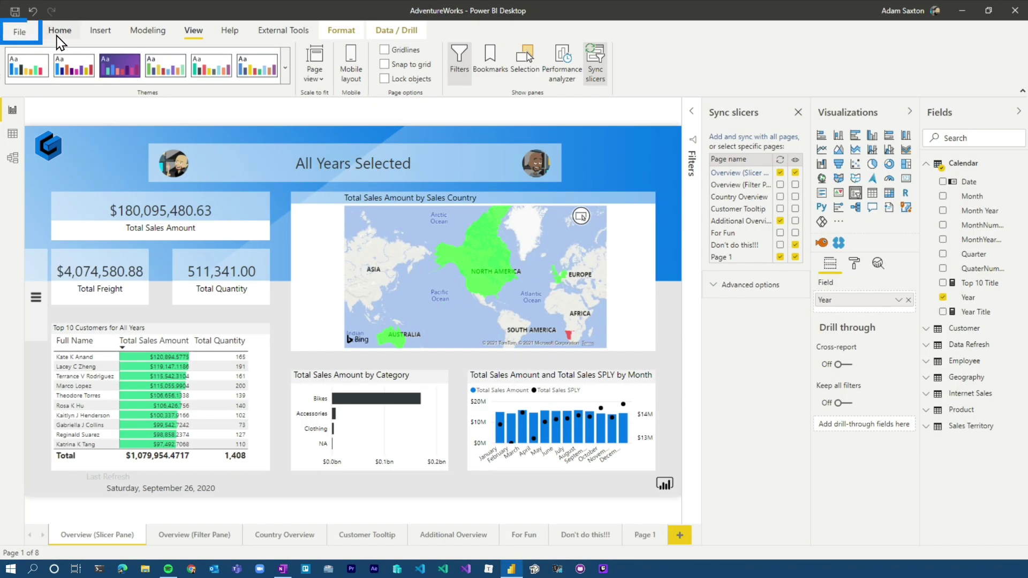
# In Options > Query reduction, choose 'Add an Apply button to each slicer'.
pyautogui.click(60, 33)
pyautogui.click(25, 30)
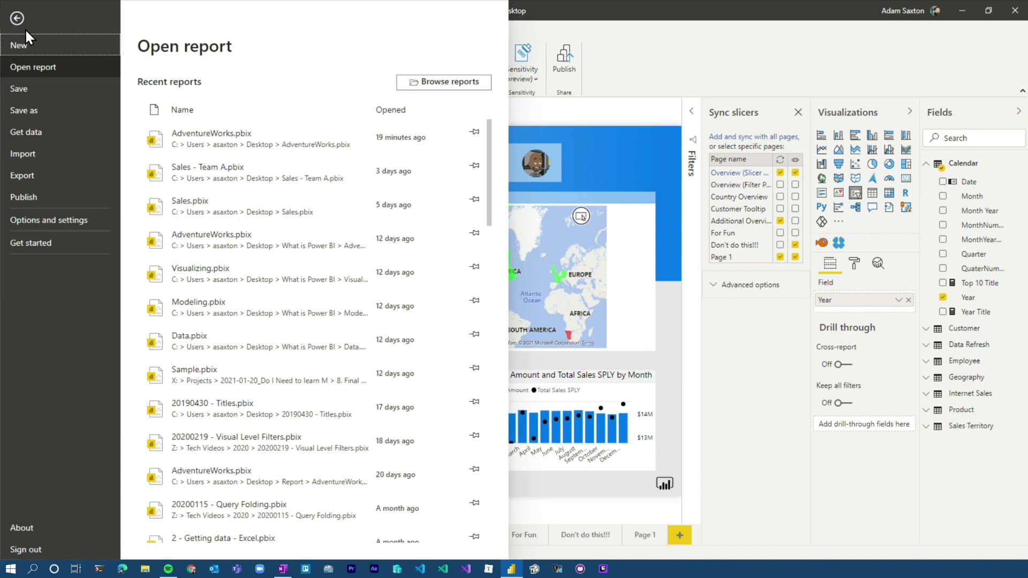
pyautogui.click(57, 220)
pyautogui.click(226, 78)
pyautogui.scroll(-2, 321, 311)
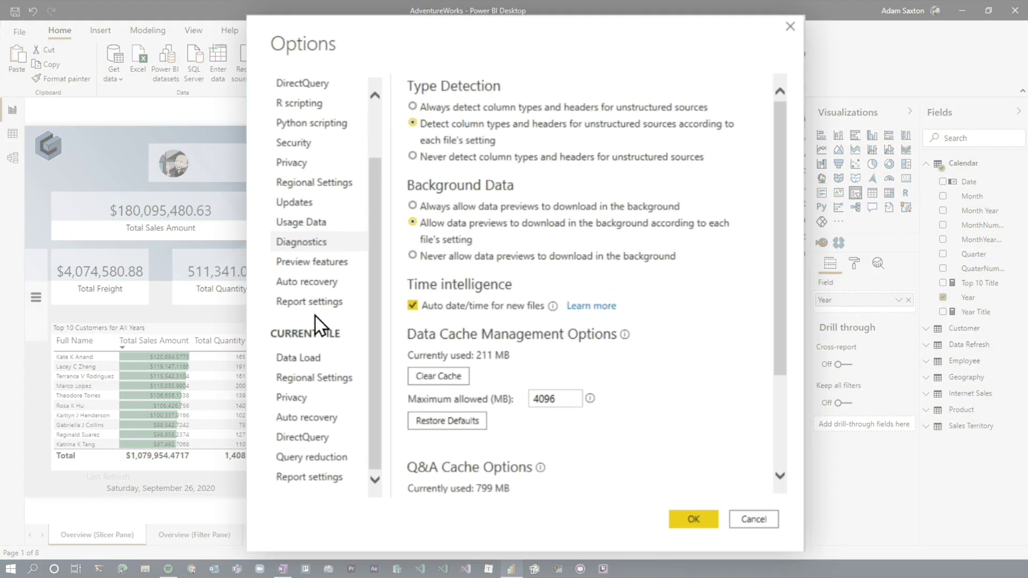
pyautogui.click(317, 465)
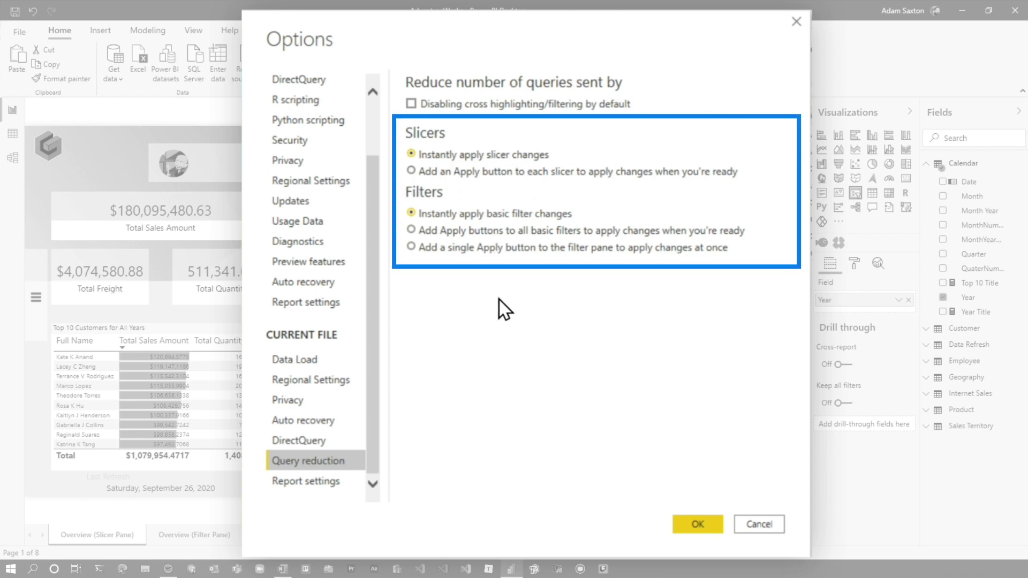
pyautogui.click(459, 179)
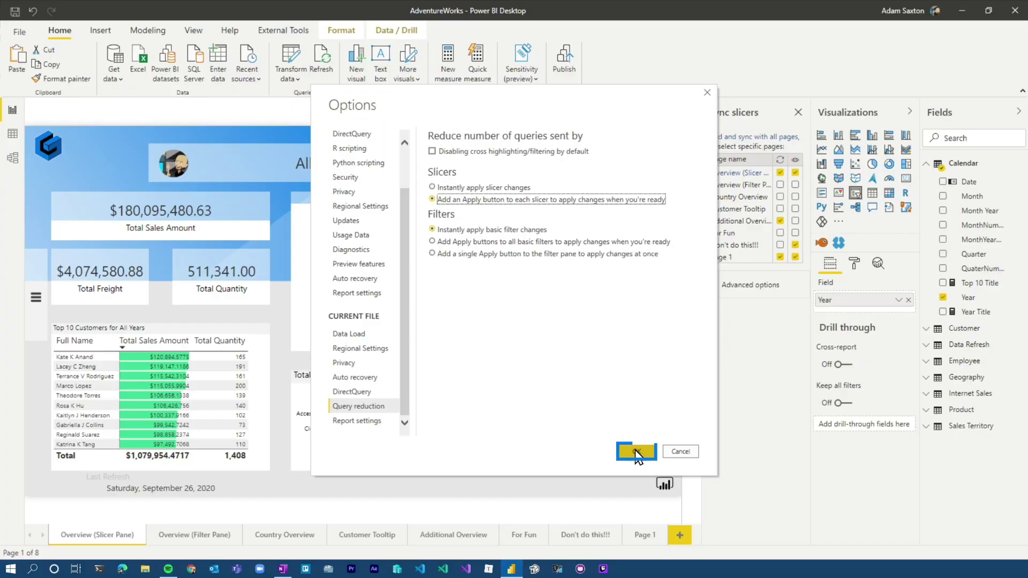
# Confirm the slicer Apply setting, then filter the Overview page to 2015 using the Year slicer's Apply button.
pyautogui.click(637, 453)
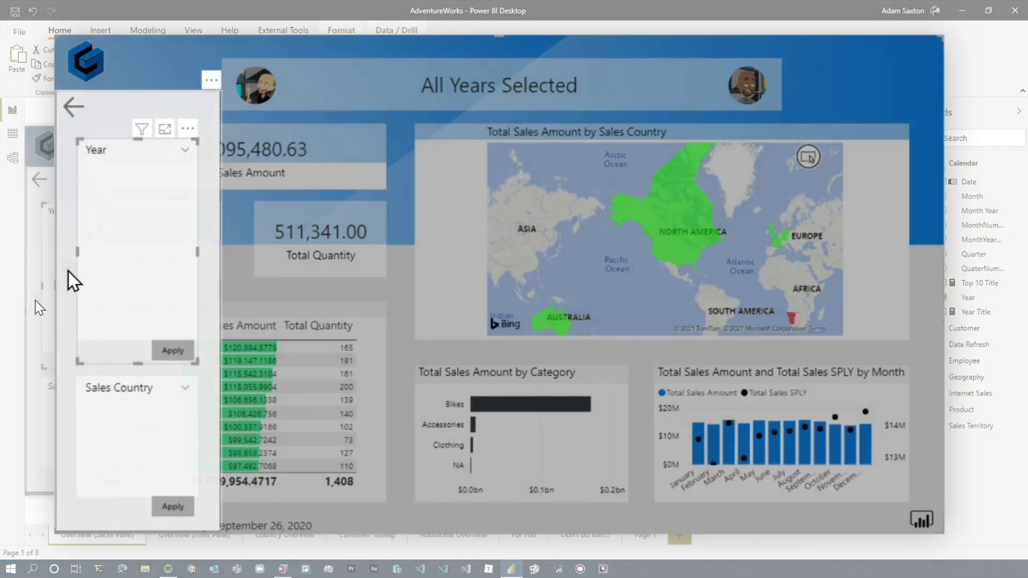
pyautogui.click(35, 297)
pyautogui.click(145, 209)
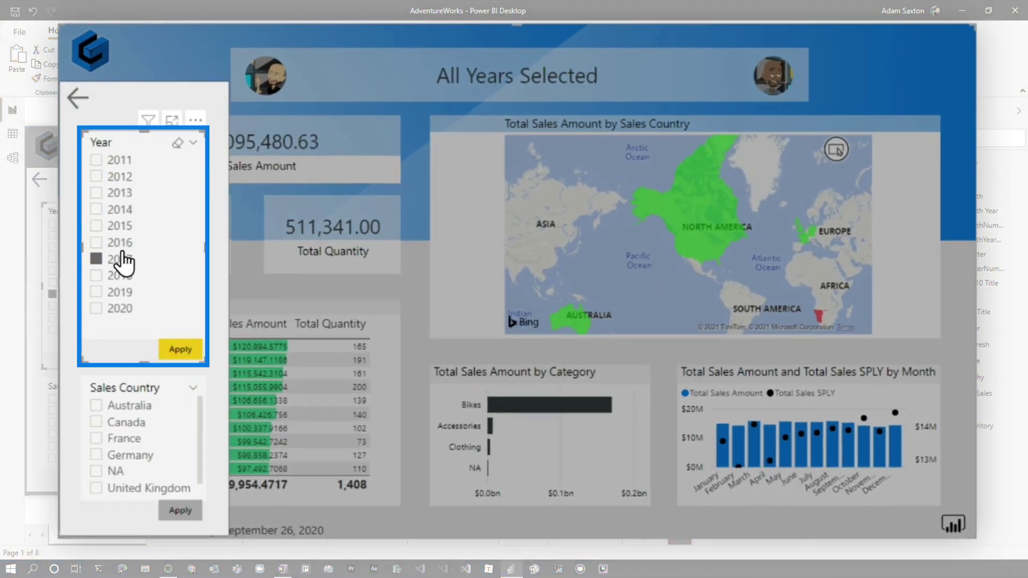
pyautogui.click(119, 193)
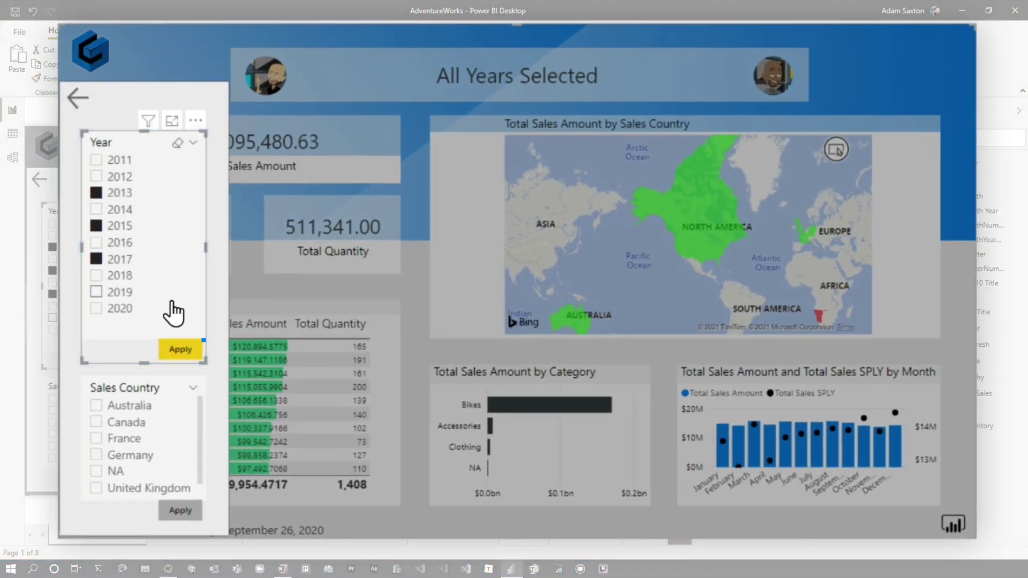
pyautogui.click(180, 351)
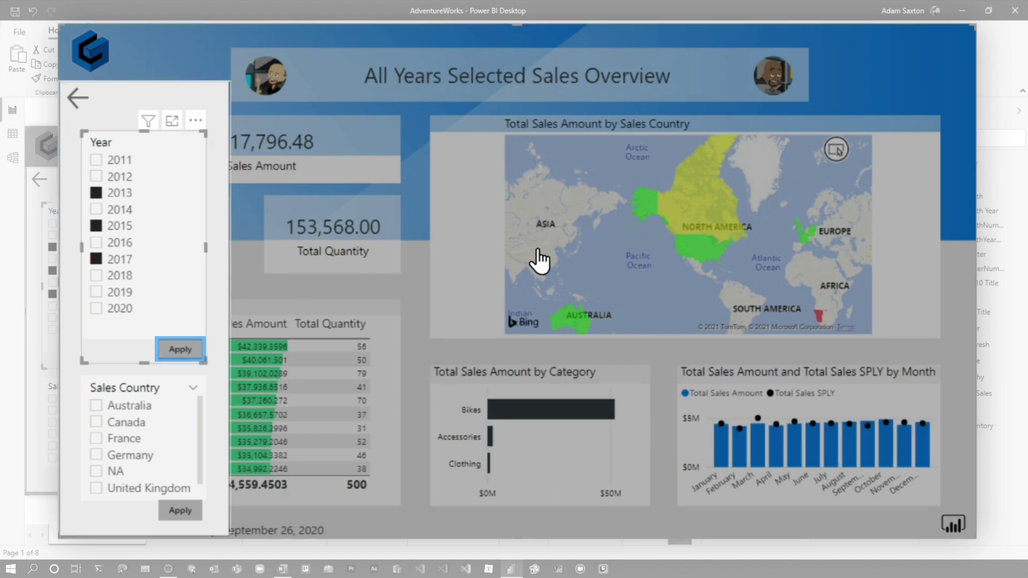
pyautogui.click(181, 349)
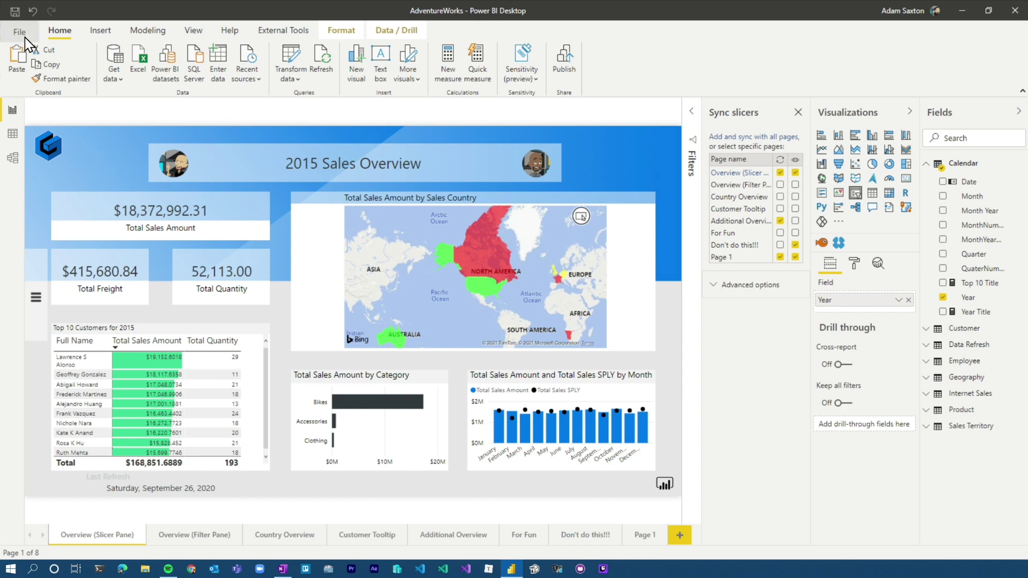
pyautogui.click(21, 33)
# In Query reduction options, choose 'Add a single Apply button to the filter pane'.
pyautogui.click(61, 223)
pyautogui.click(202, 83)
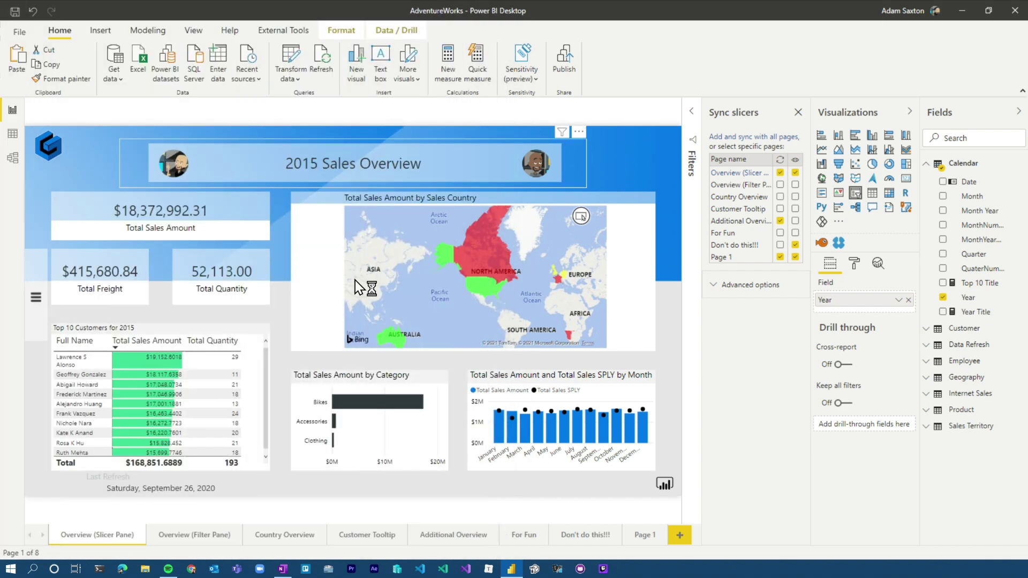
pyautogui.scroll(-2, 332, 455)
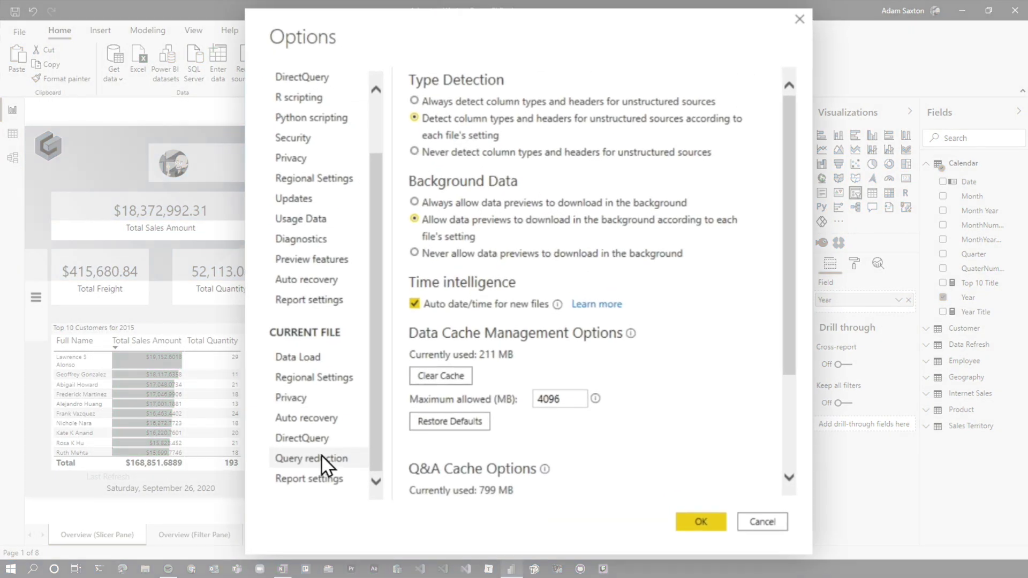
pyautogui.click(321, 458)
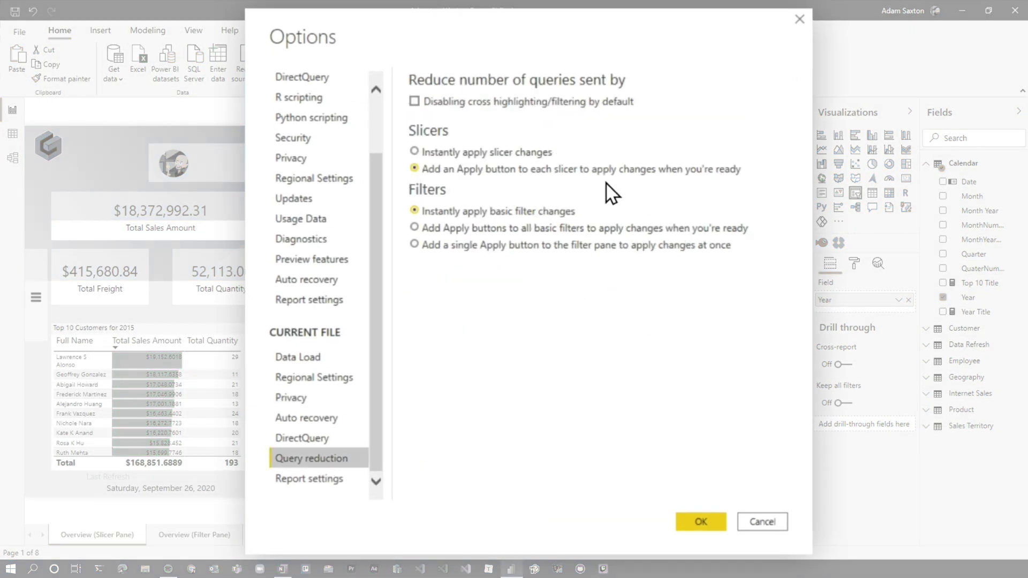
pyautogui.click(471, 248)
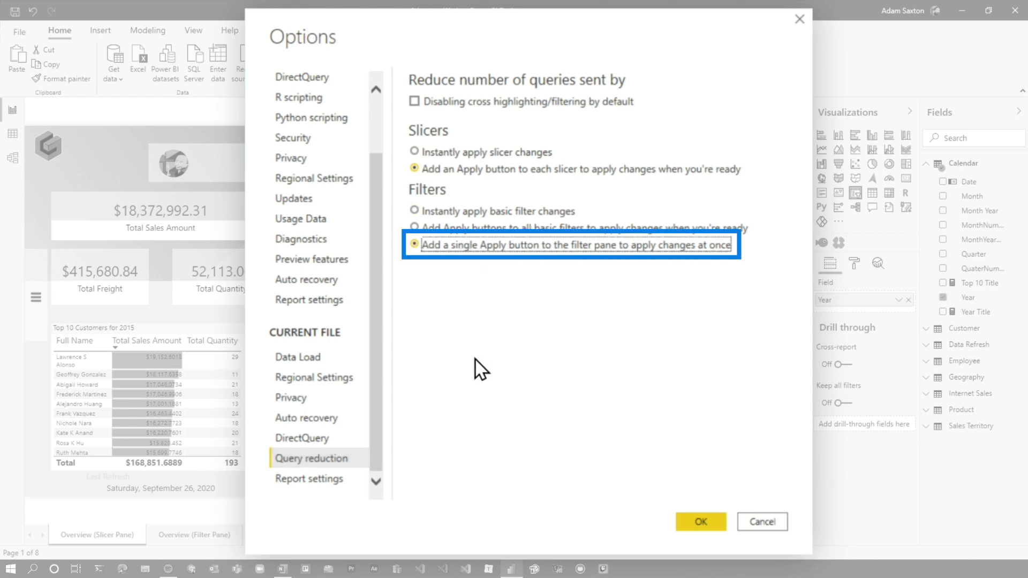